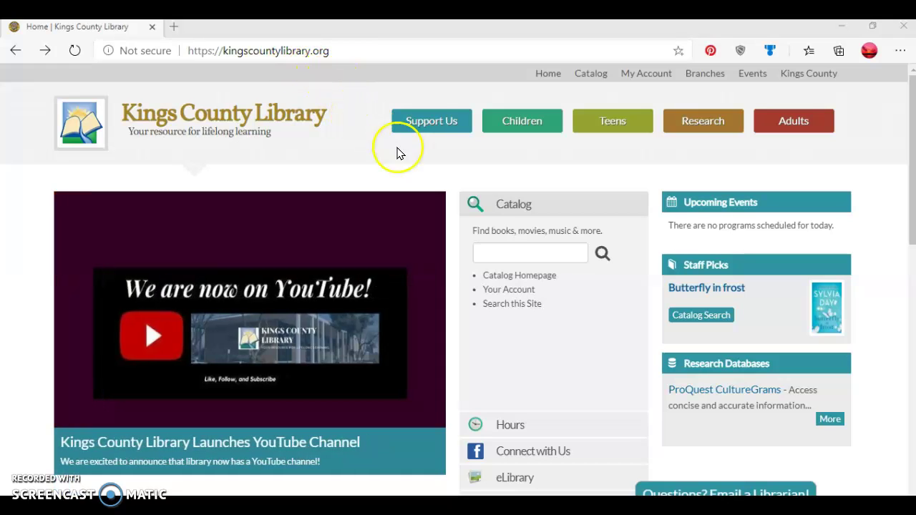
Step: Open the Academic OneFile database from the library's Research page through its database link
{"action": "left_click", "coordinate": [707, 127]}
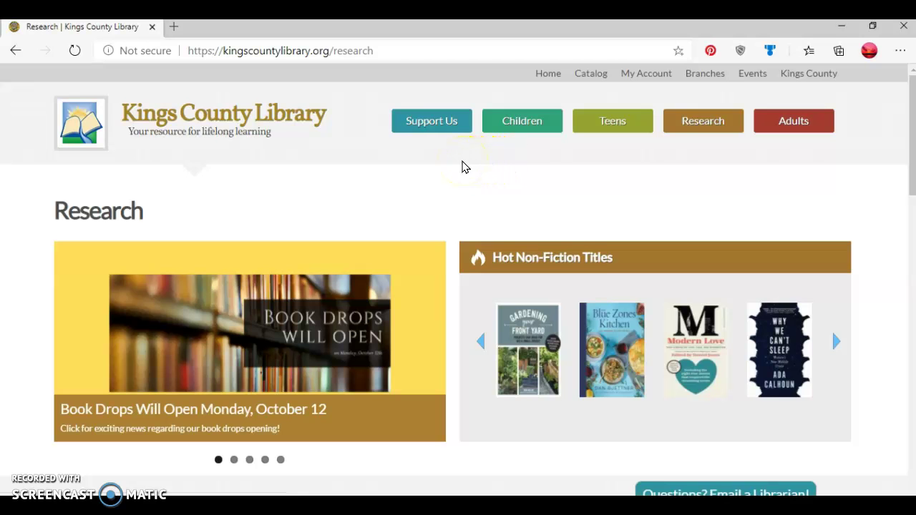
{"action": "scroll", "coordinate": [462, 167], "scroll_direction": "down", "scroll_amount": 5}
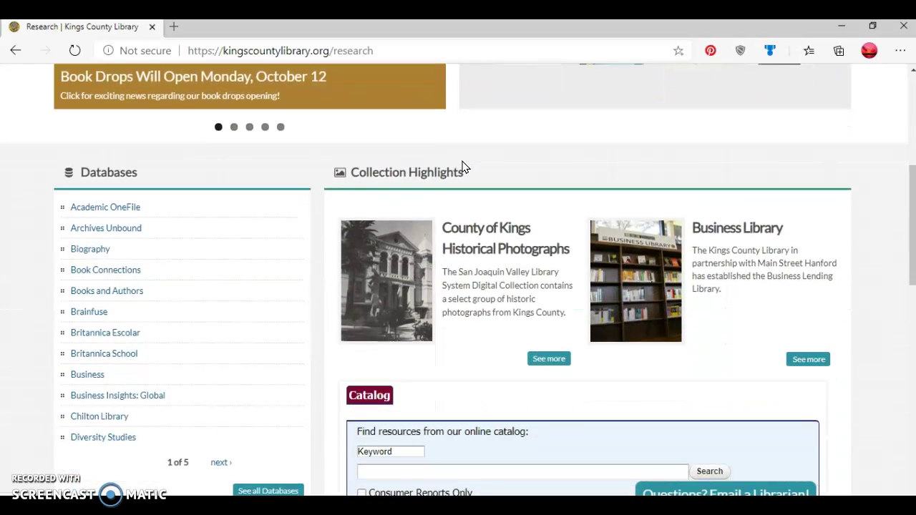
{"action": "scroll", "coordinate": [462, 167], "scroll_direction": "down", "scroll_amount": 1}
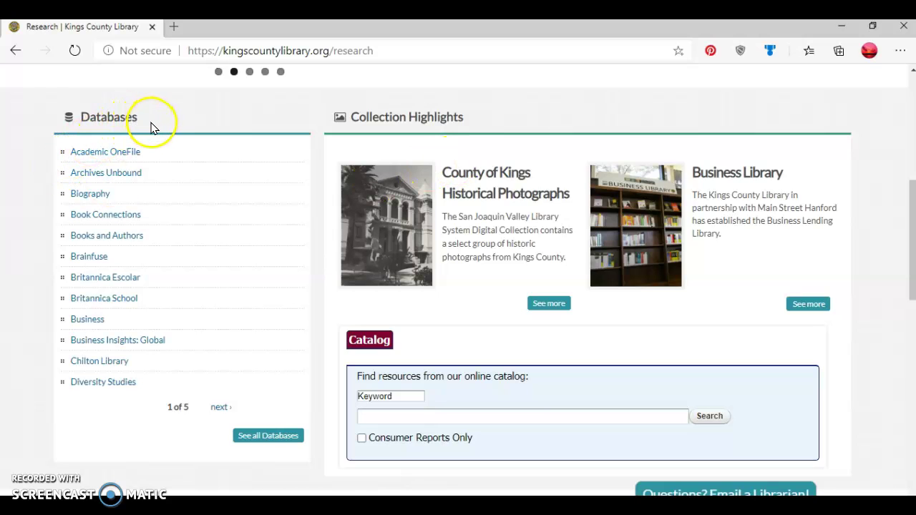
{"action": "left_click", "coordinate": [129, 155]}
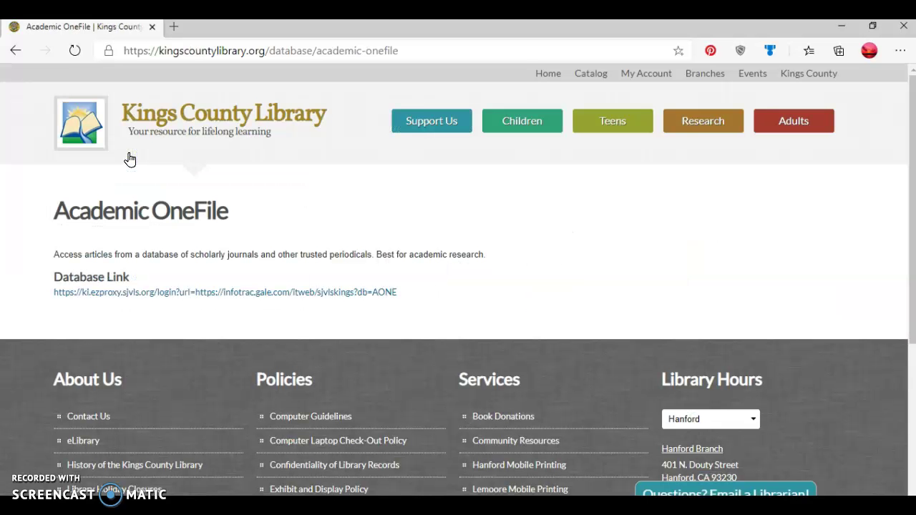
{"action": "left_click", "coordinate": [197, 293]}
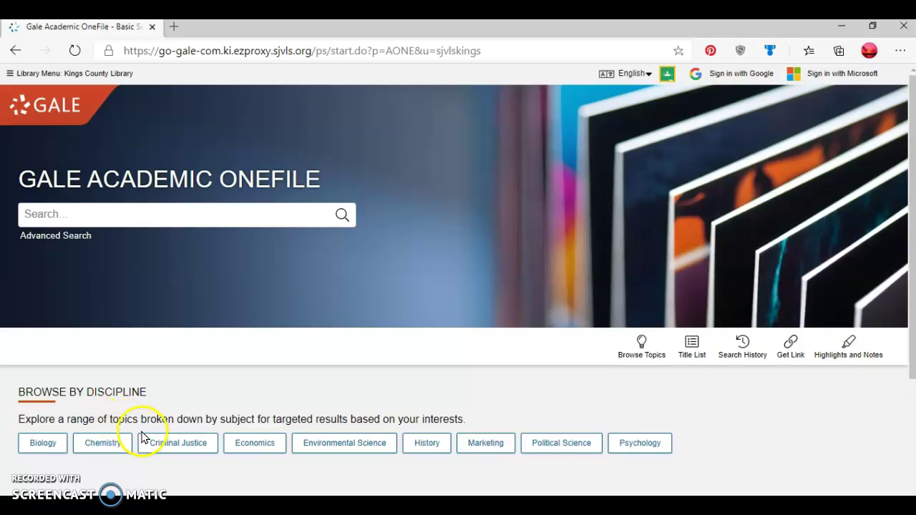
Step: Browse the Environmental Science discipline and search the database for "climate change"
{"action": "left_click", "coordinate": [348, 451]}
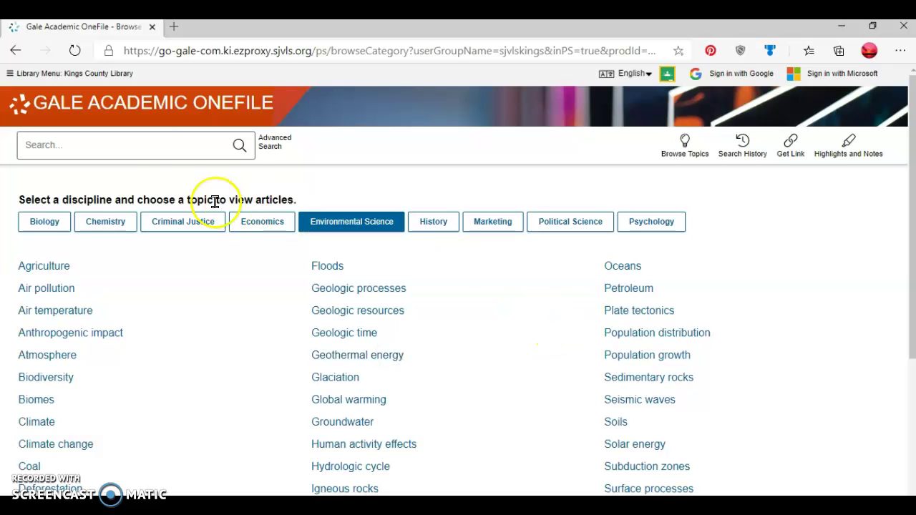
{"action": "left_click", "coordinate": [153, 145]}
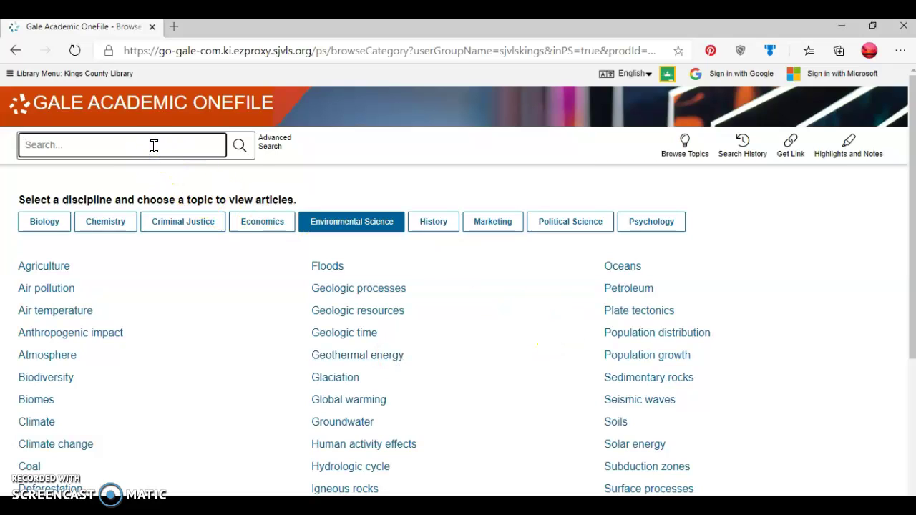
{"action": "type", "text": "climate ch"}
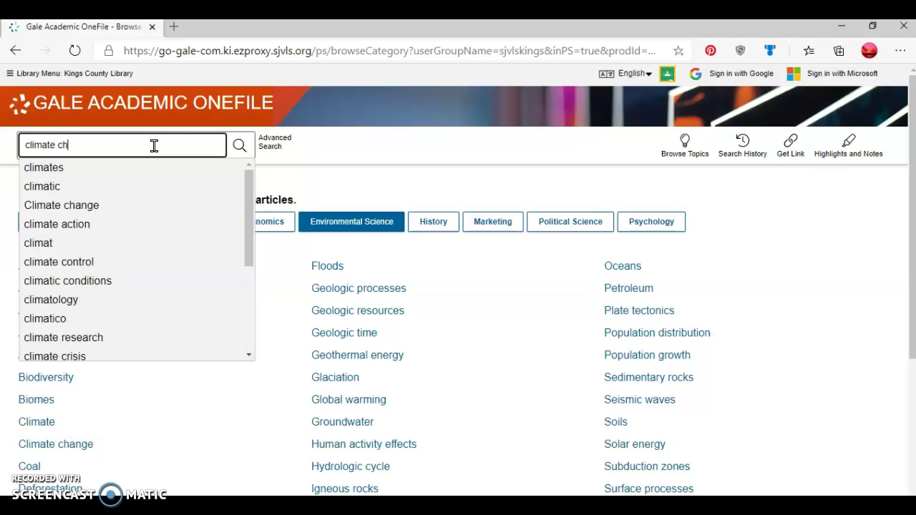
{"action": "type", "text": "ange"}
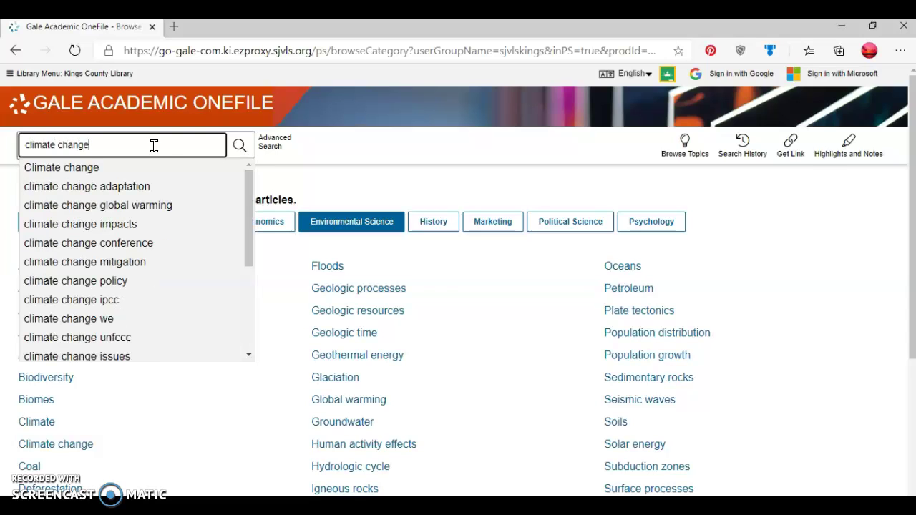
{"action": "key", "text": "Return"}
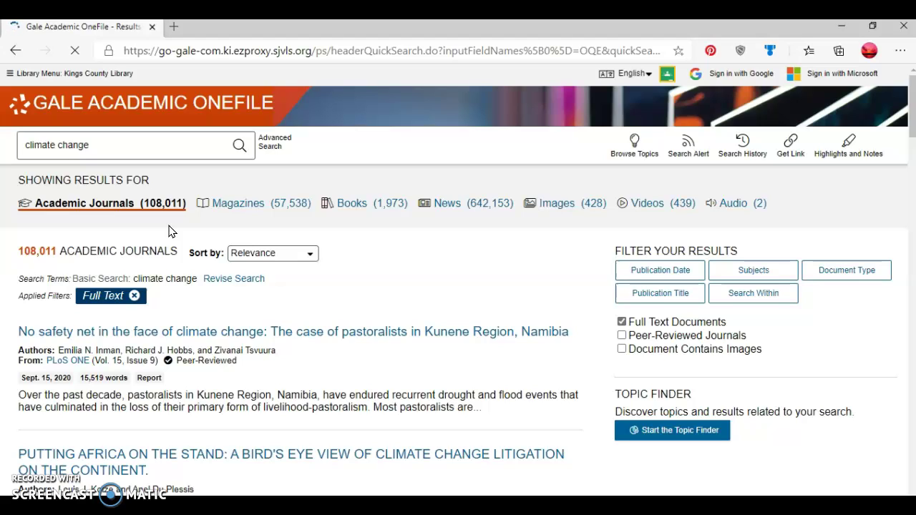
{"action": "left_click", "coordinate": [148, 215]}
Step: Filter the academic journal results to the document type Article
{"action": "left_click", "coordinate": [743, 253]}
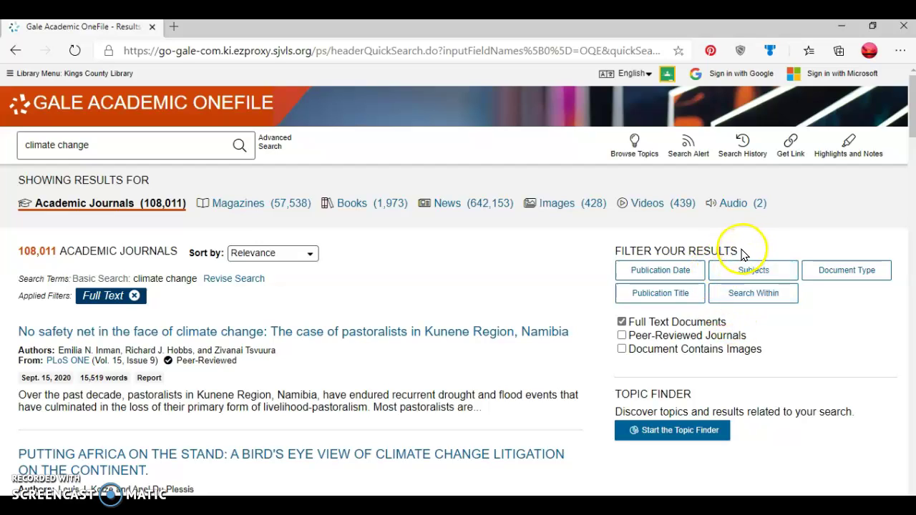
{"action": "left_click", "coordinate": [829, 276]}
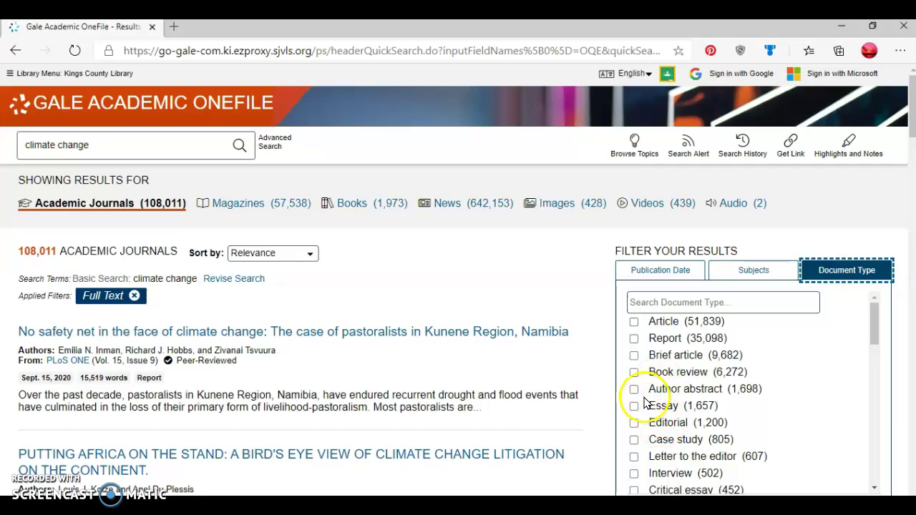
{"action": "left_click", "coordinate": [634, 323]}
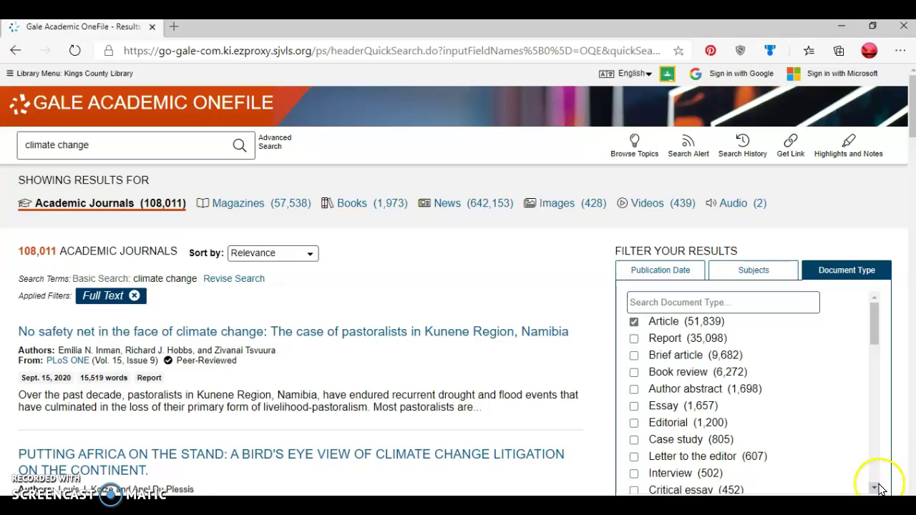
{"action": "scroll", "coordinate": [900, 475], "scroll_direction": "down", "scroll_amount": 2}
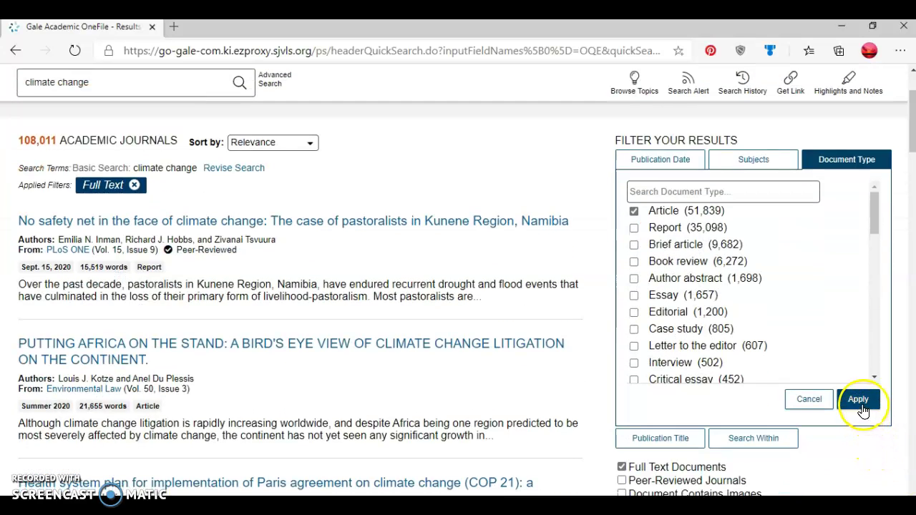
{"action": "left_click", "coordinate": [861, 405]}
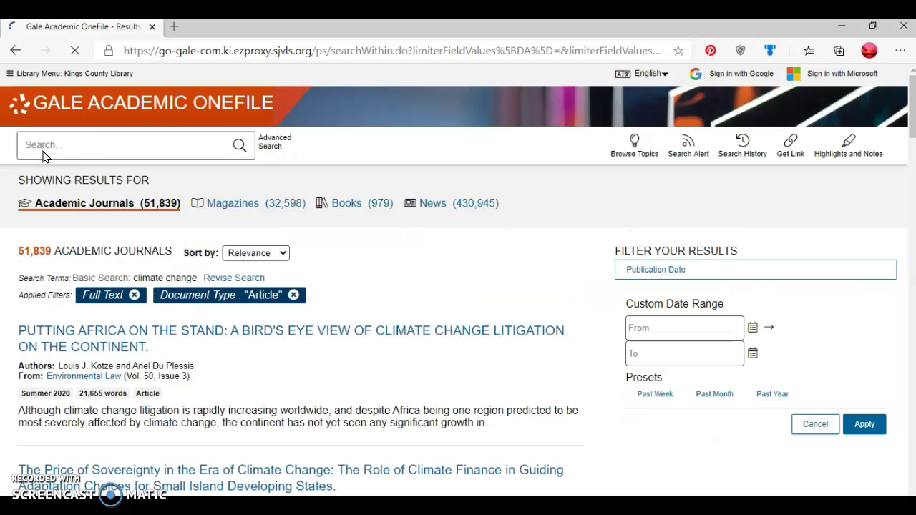
{"action": "left_click", "coordinate": [260, 224]}
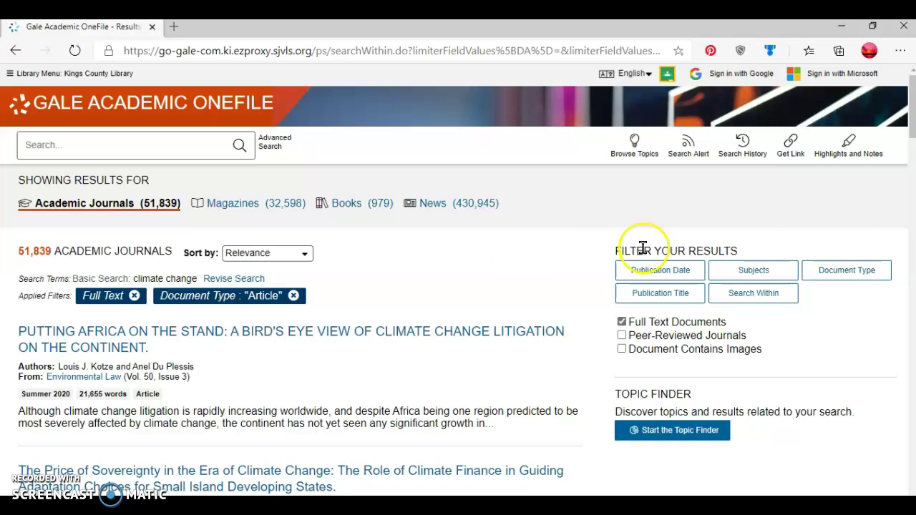
Step: Narrow the results to the subject "Water resources"
{"action": "left_click", "coordinate": [755, 272]}
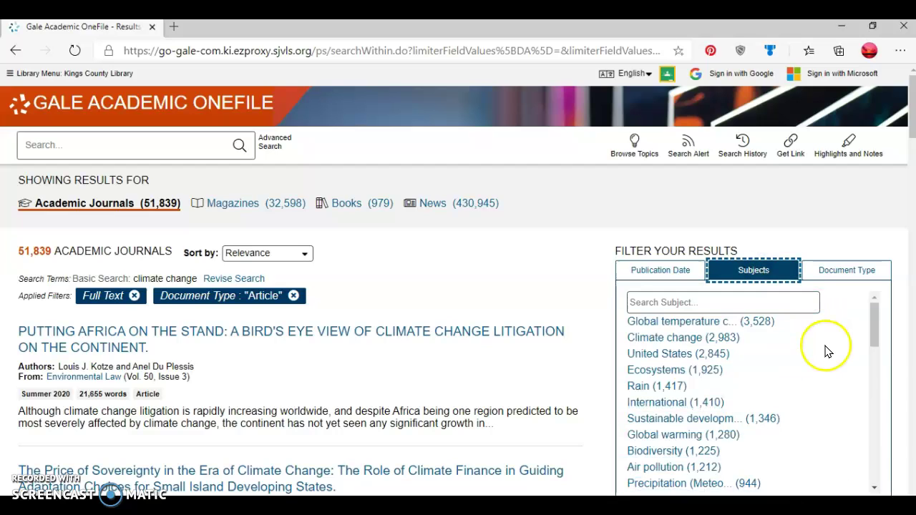
{"action": "left_click", "coordinate": [874, 416]}
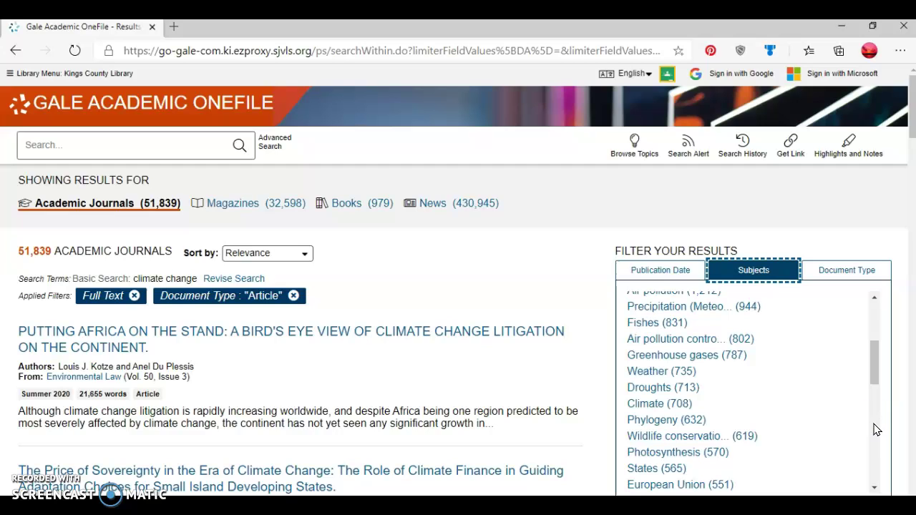
{"action": "left_click", "coordinate": [876, 429]}
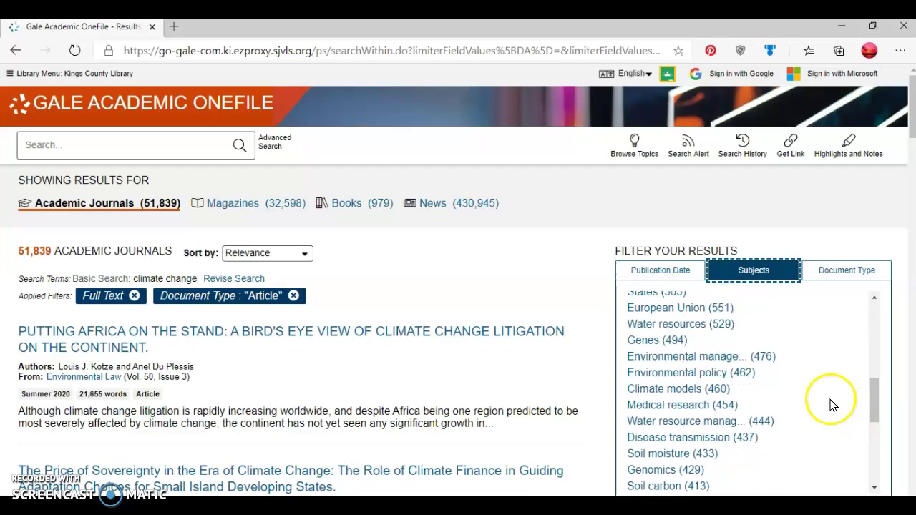
{"action": "left_click", "coordinate": [658, 328]}
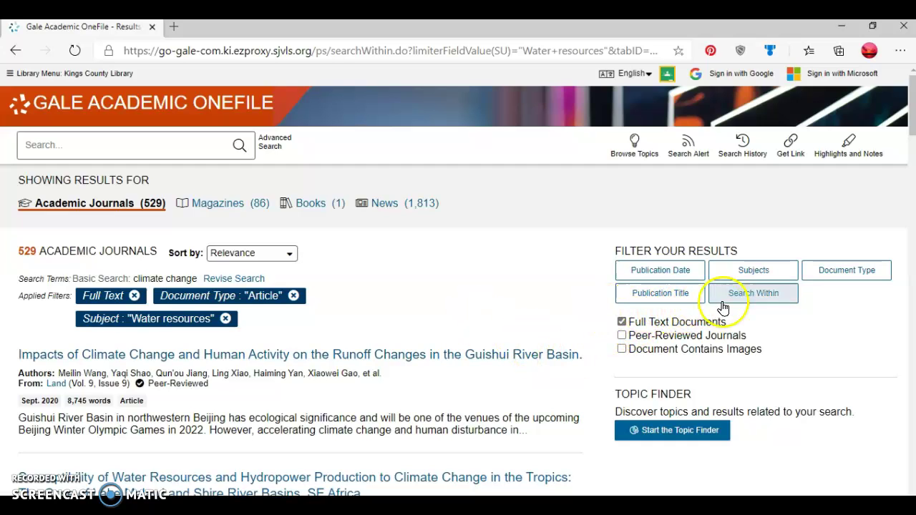
Step: Try searching within the results for "artic" and remove that Entire Document filter
{"action": "left_click", "coordinate": [750, 300]}
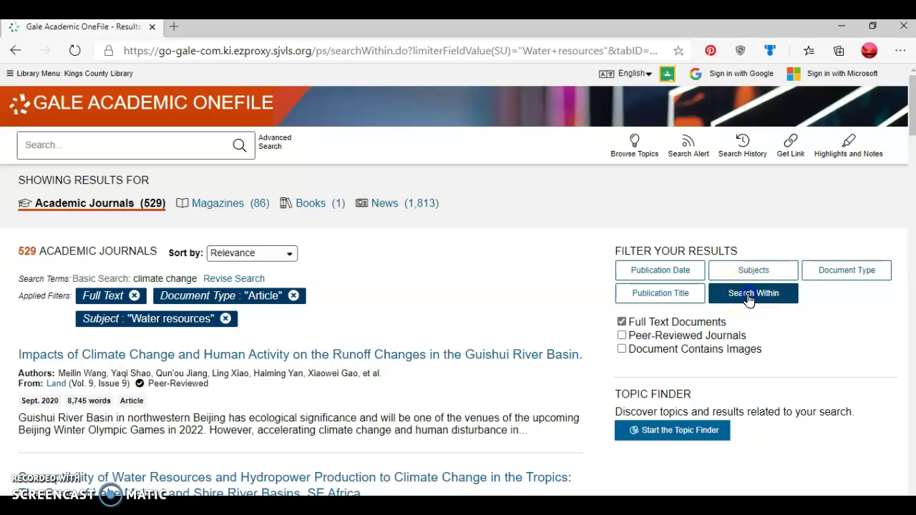
{"action": "left_click", "coordinate": [719, 323]}
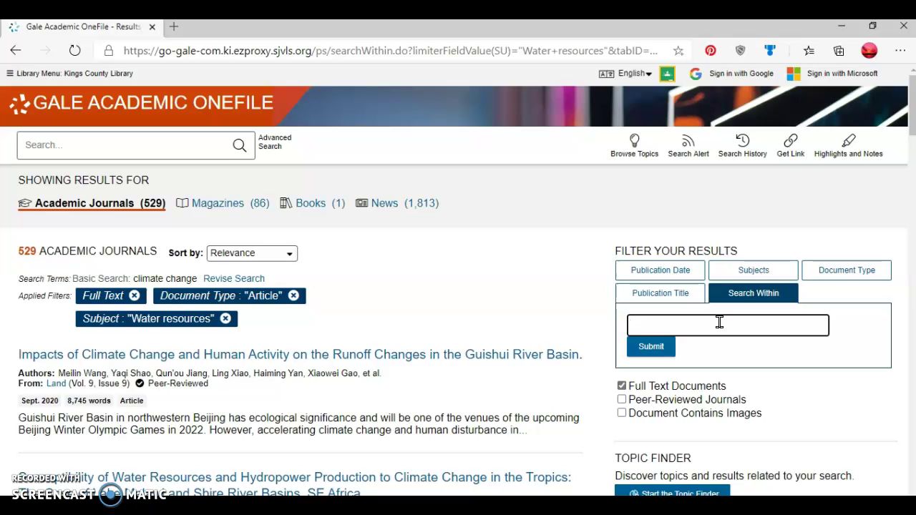
{"action": "type", "text": "artic"}
{"action": "left_click", "coordinate": [655, 350]}
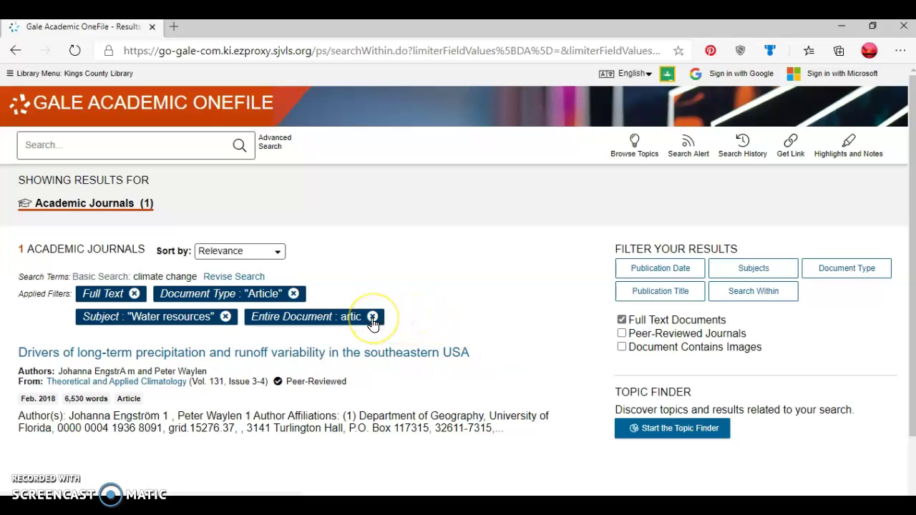
{"action": "left_click", "coordinate": [372, 319]}
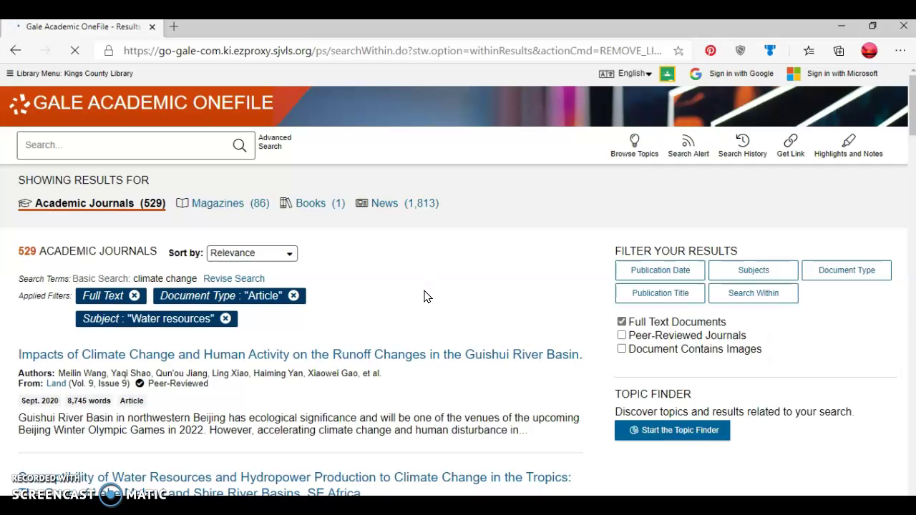
Step: Set the start of the custom publication date range to 01/01/2015
{"action": "left_click", "coordinate": [669, 274]}
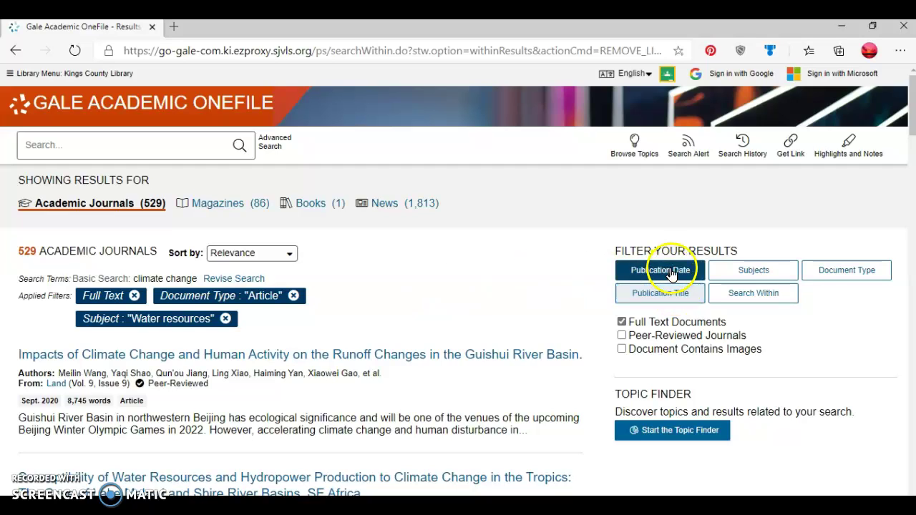
{"action": "left_click", "coordinate": [683, 275]}
{"action": "left_click", "coordinate": [744, 322]}
{"action": "left_click", "coordinate": [706, 326]}
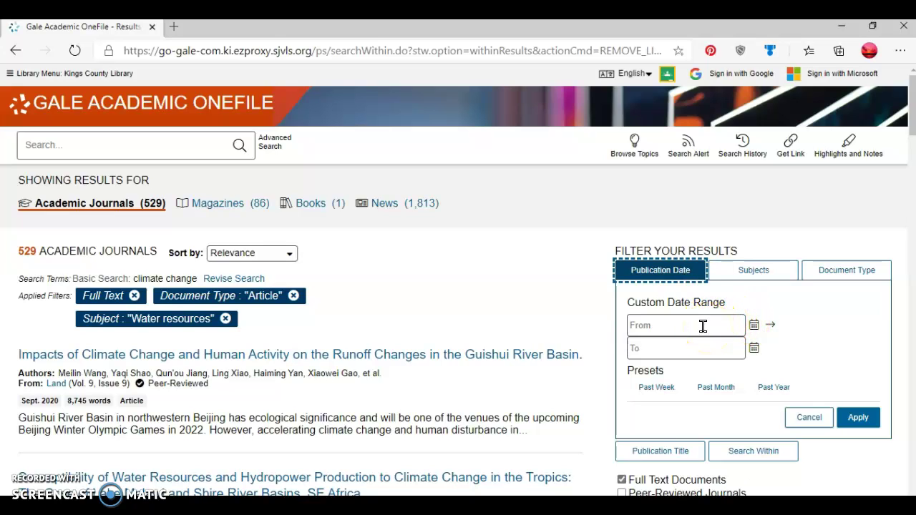
{"action": "left_click", "coordinate": [683, 327]}
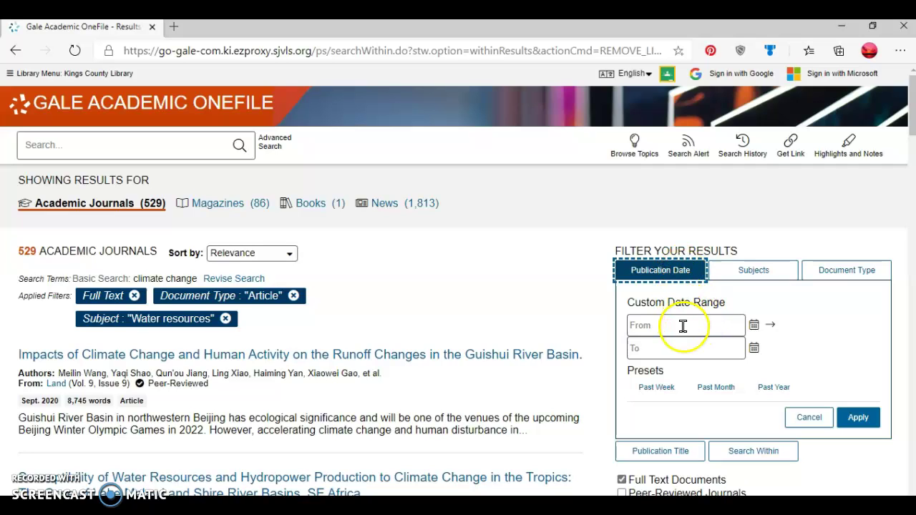
{"action": "left_click", "coordinate": [753, 326]}
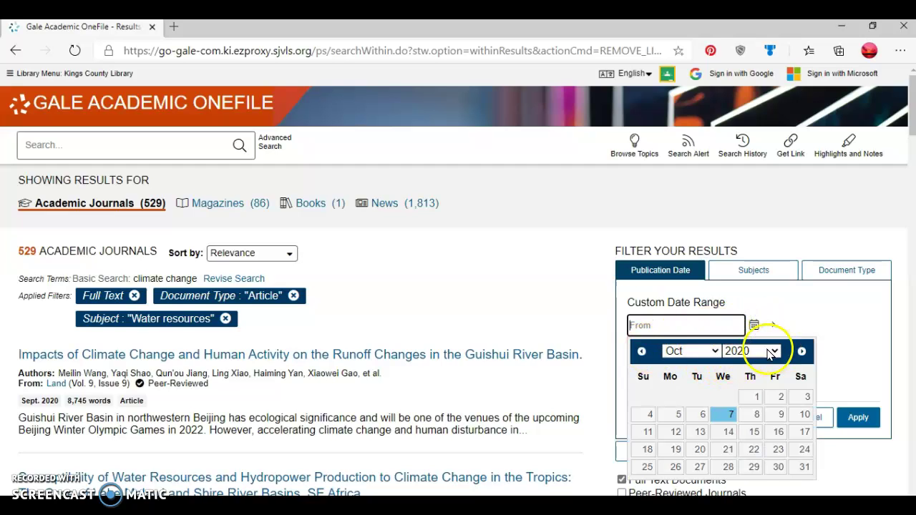
{"action": "left_click", "coordinate": [714, 350]}
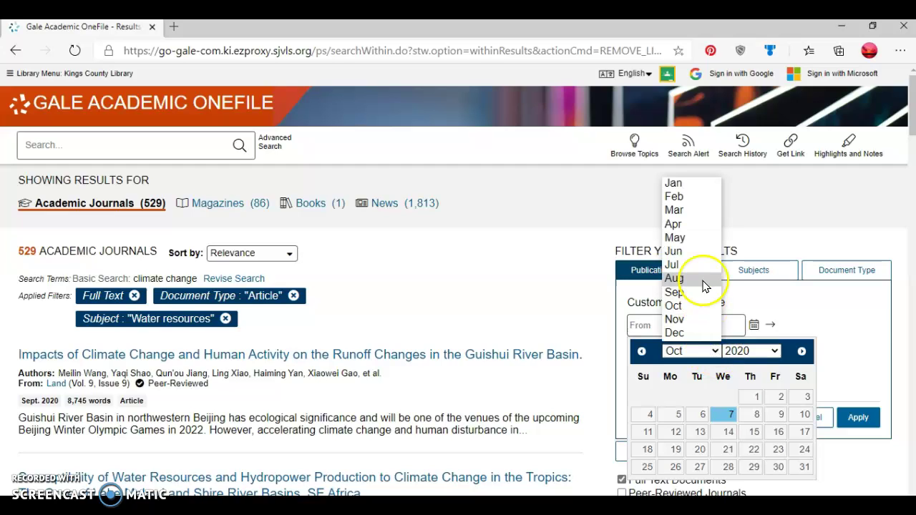
{"action": "left_click", "coordinate": [691, 185]}
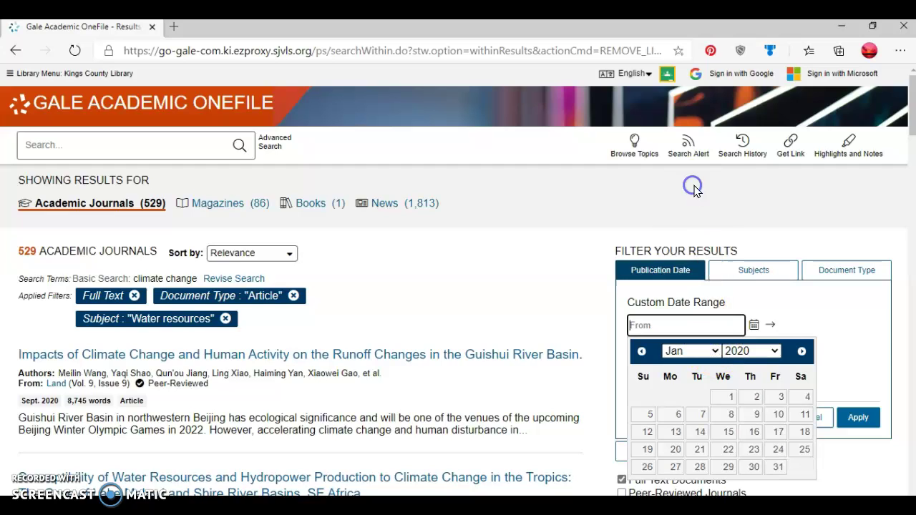
{"action": "left_click", "coordinate": [778, 351]}
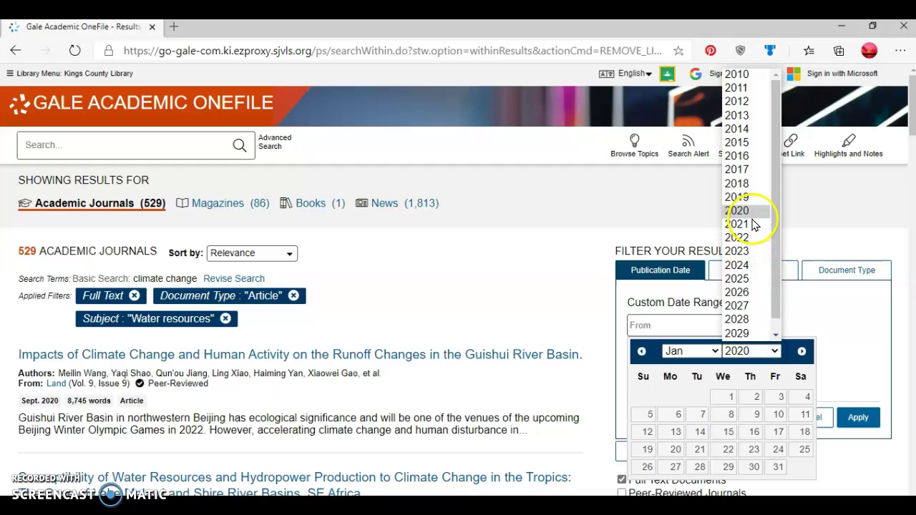
{"action": "left_click", "coordinate": [744, 142]}
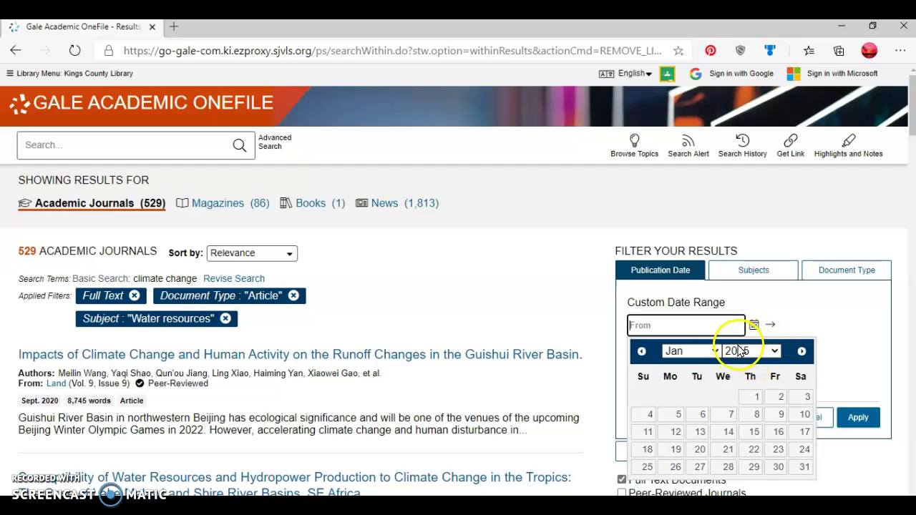
{"action": "left_click", "coordinate": [752, 398]}
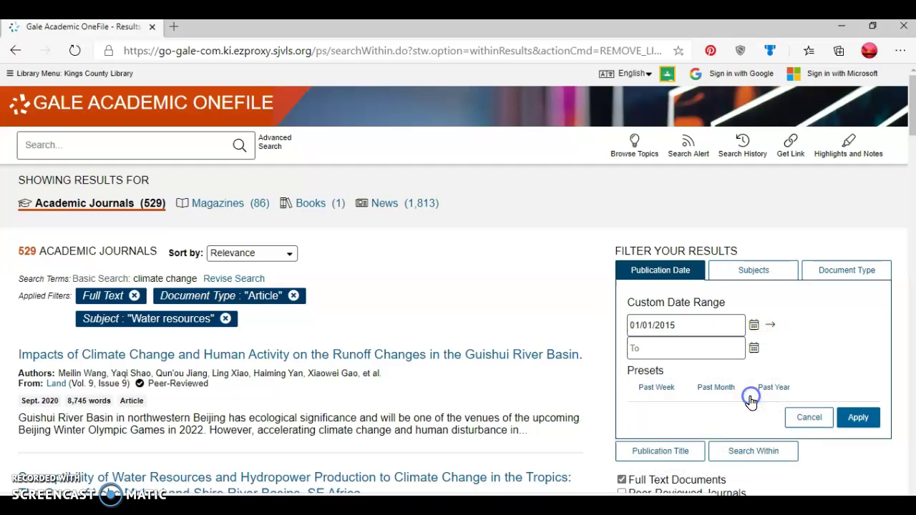
Step: Set the end of the publication date range to 10/07/2020 and apply the date filter
{"action": "left_click", "coordinate": [754, 348]}
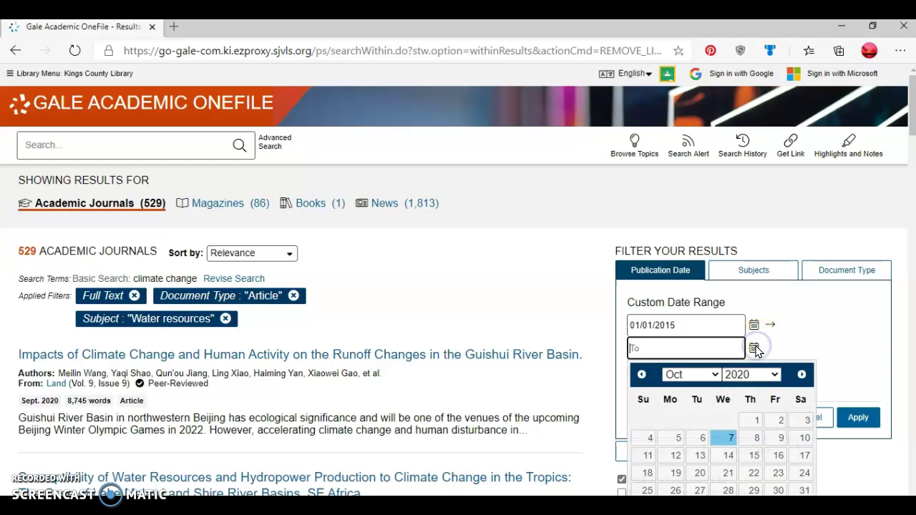
{"action": "left_click", "coordinate": [725, 440]}
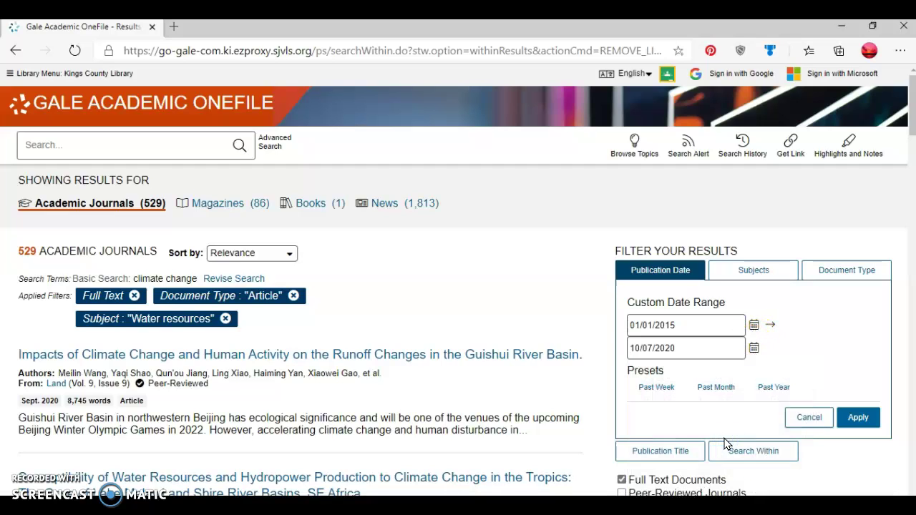
{"action": "left_click", "coordinate": [857, 422]}
{"action": "left_click", "coordinate": [857, 422]}
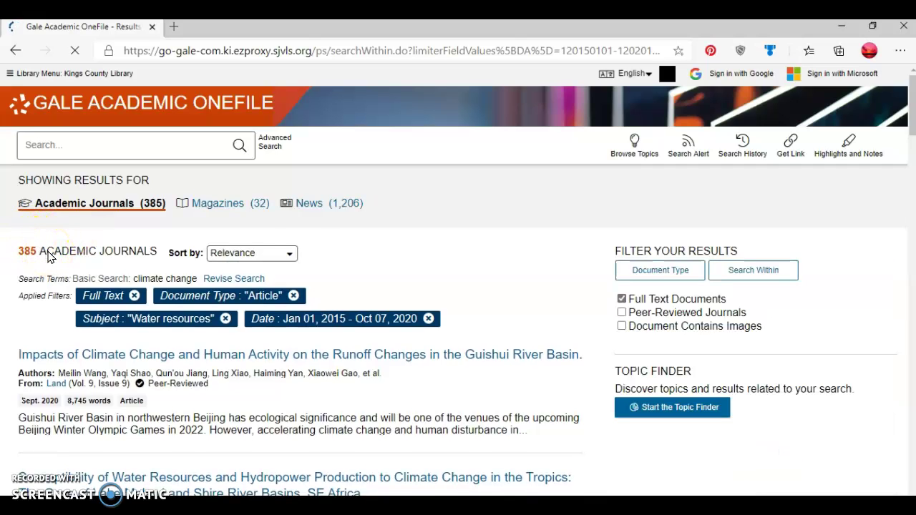
{"action": "left_click", "coordinate": [43, 267]}
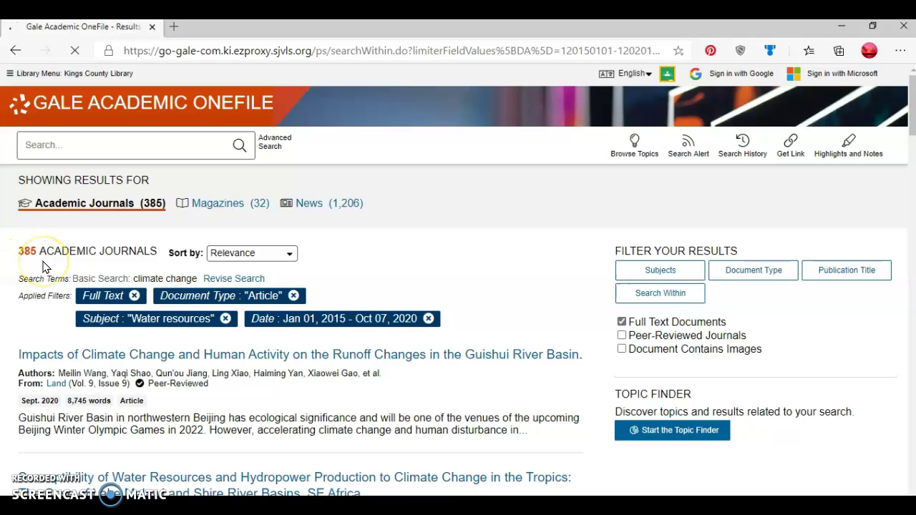